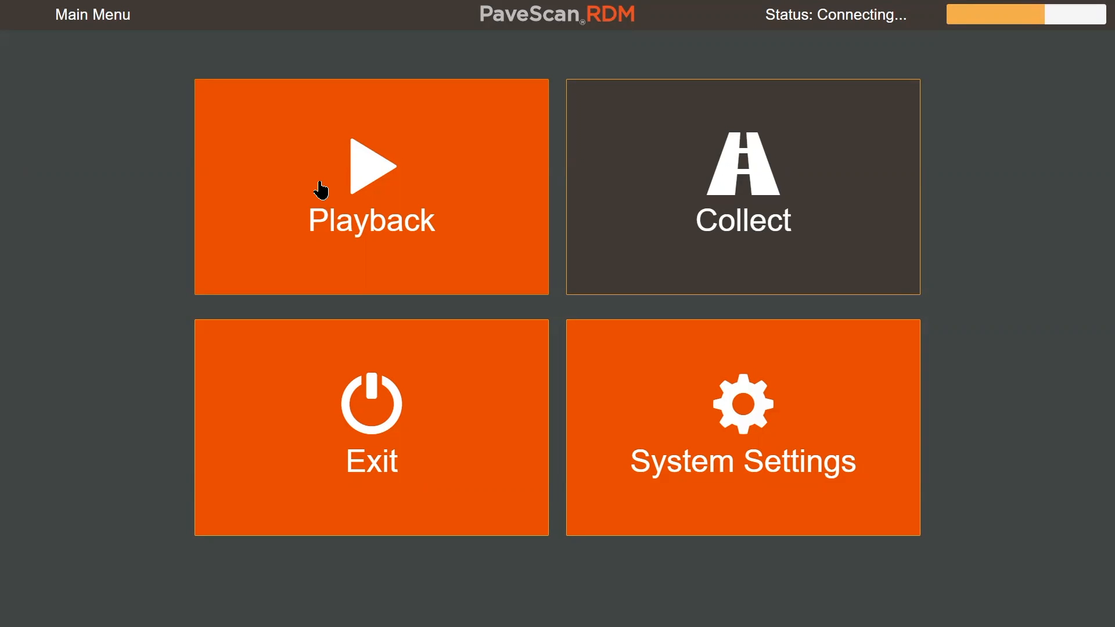
Open the project properties of the Day 1 Collection project from file playback.
{"action": "left_click", "coordinate": [375, 190]}
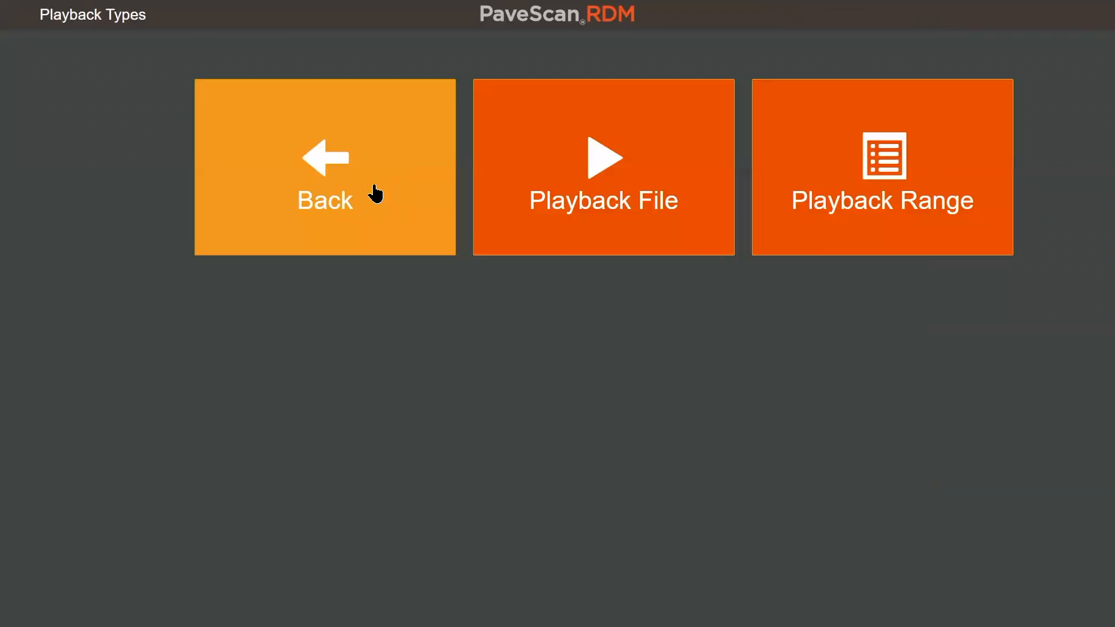
{"action": "left_click", "coordinate": [613, 220]}
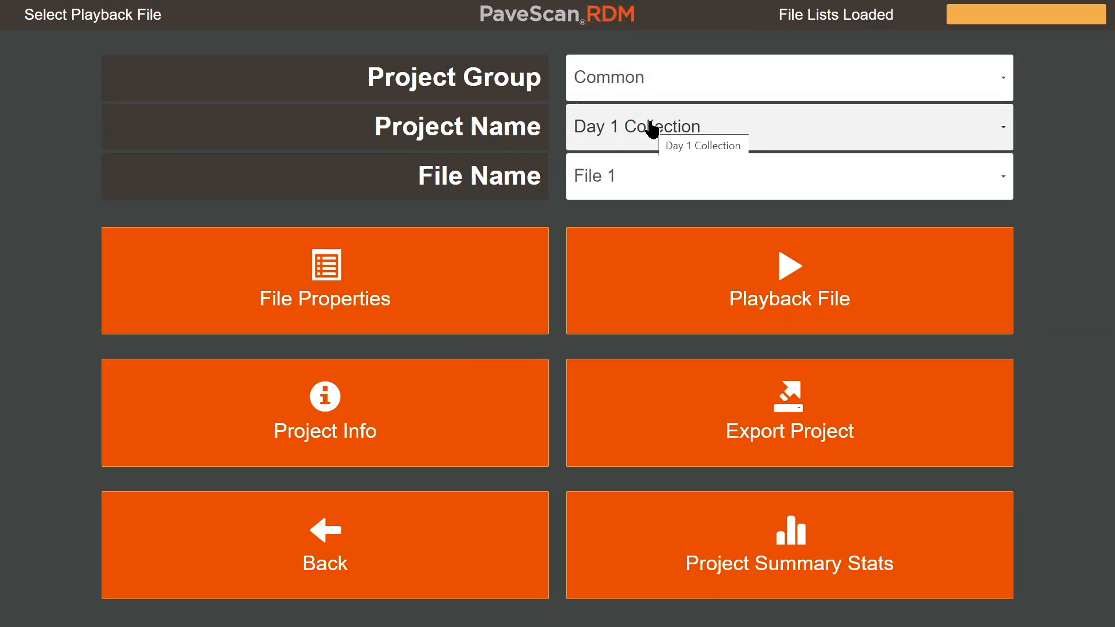
{"action": "left_click", "coordinate": [352, 416]}
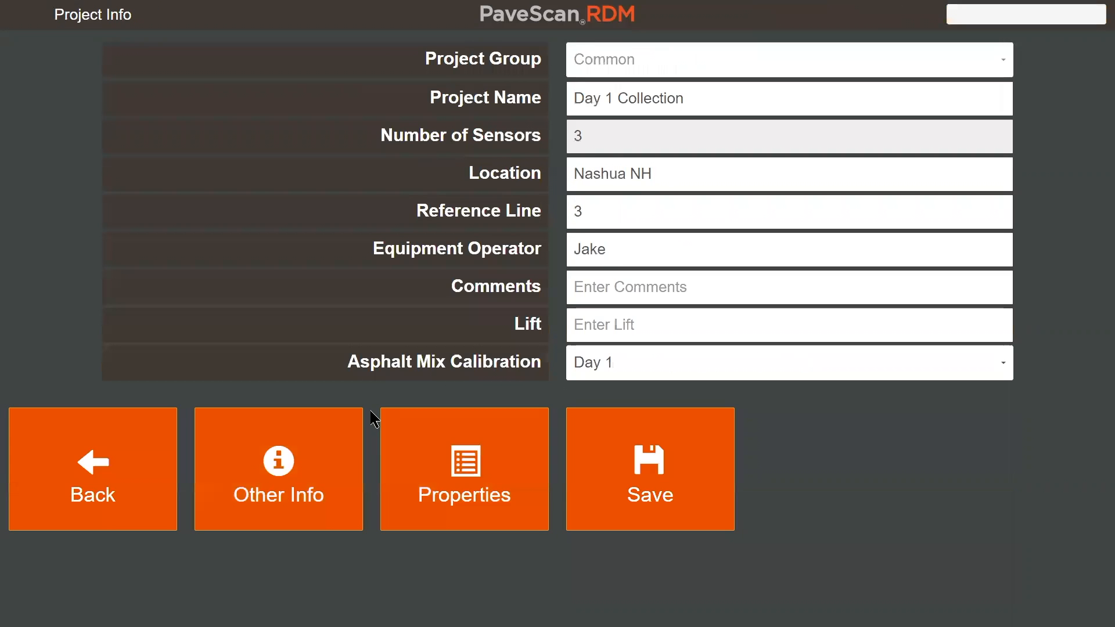
{"action": "left_click", "coordinate": [457, 484]}
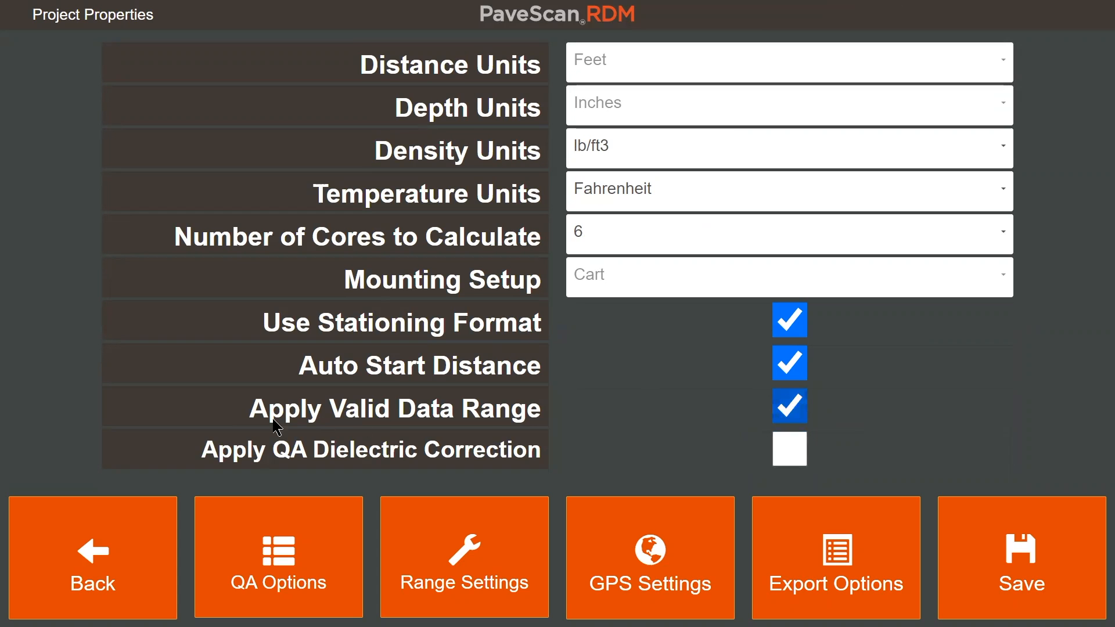
Review the Apply Valid Data Range option and the minimum and maximum limits set for each value type.
{"action": "left_click", "coordinate": [815, 409]}
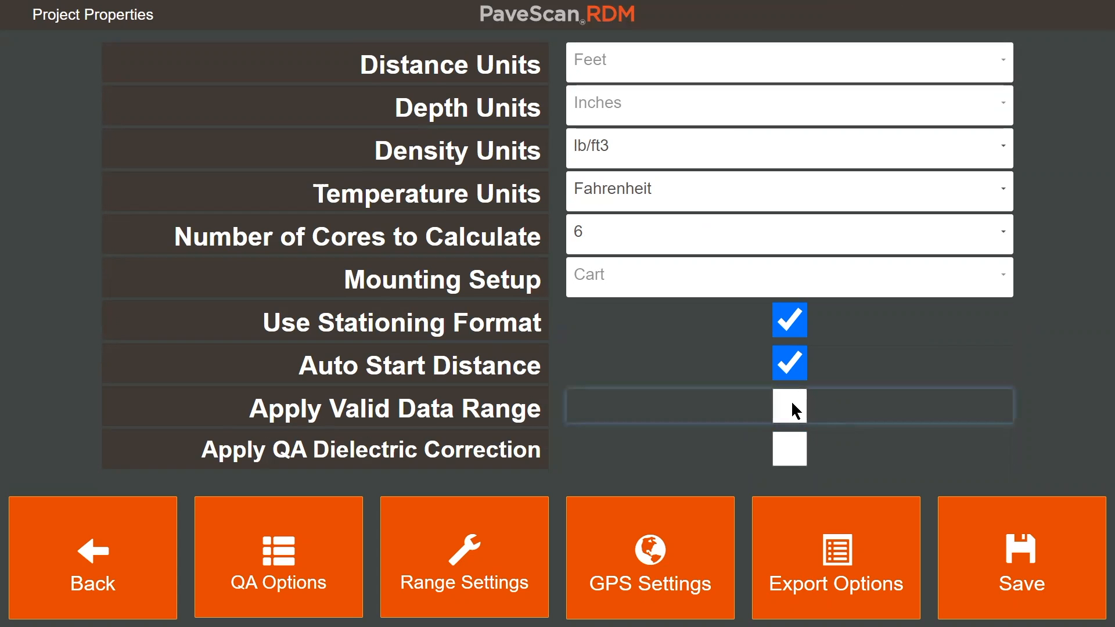
{"action": "left_click", "coordinate": [796, 411]}
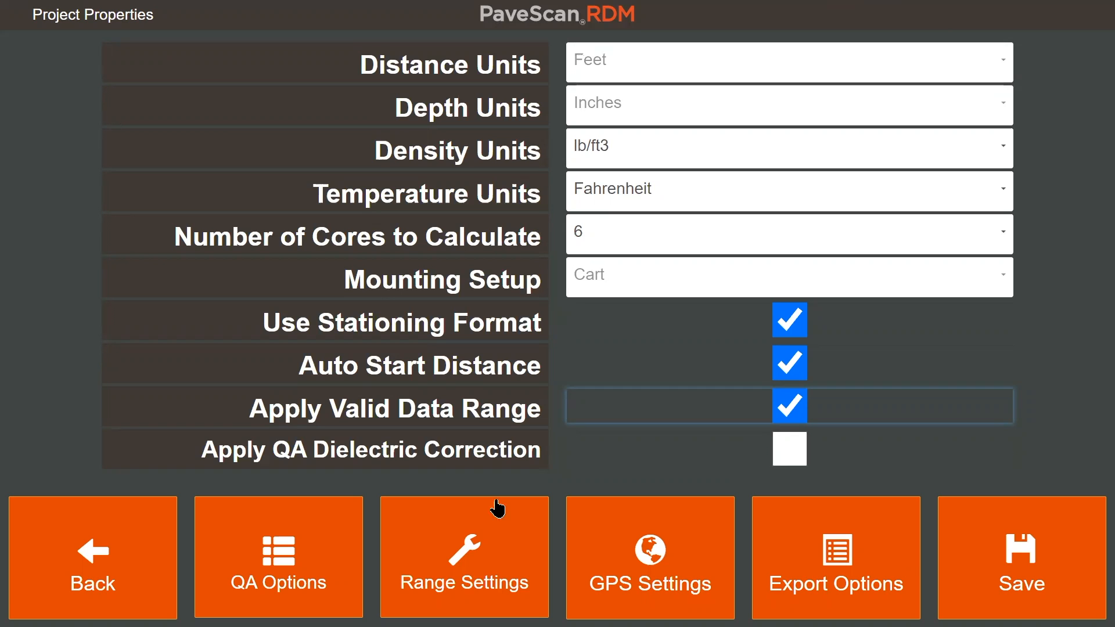
{"action": "left_click", "coordinate": [436, 542]}
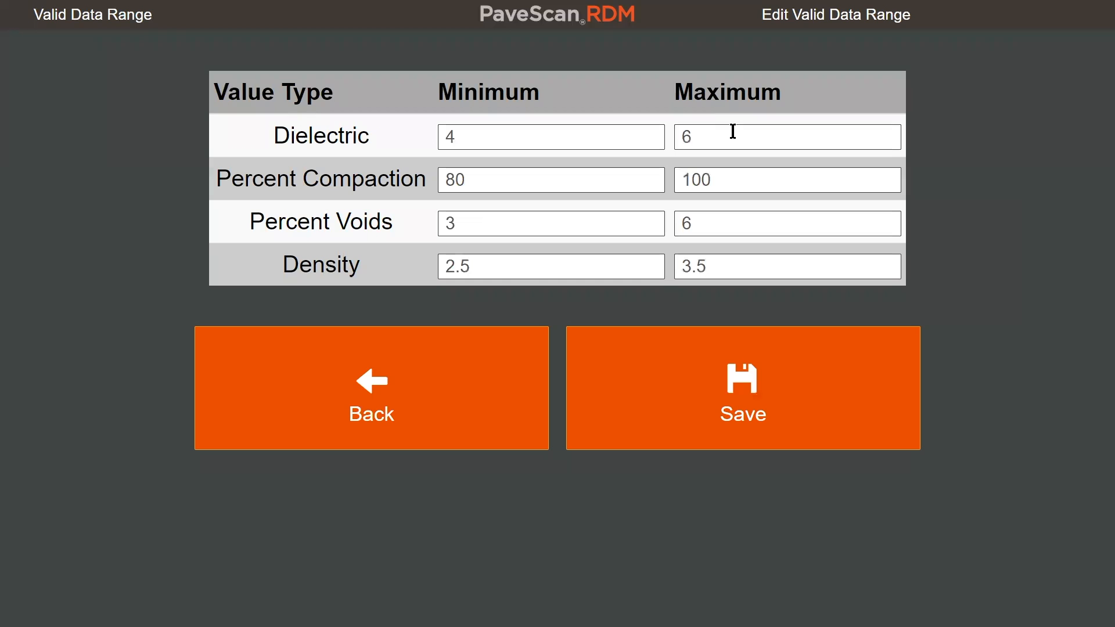
{"action": "left_click", "coordinate": [403, 376]}
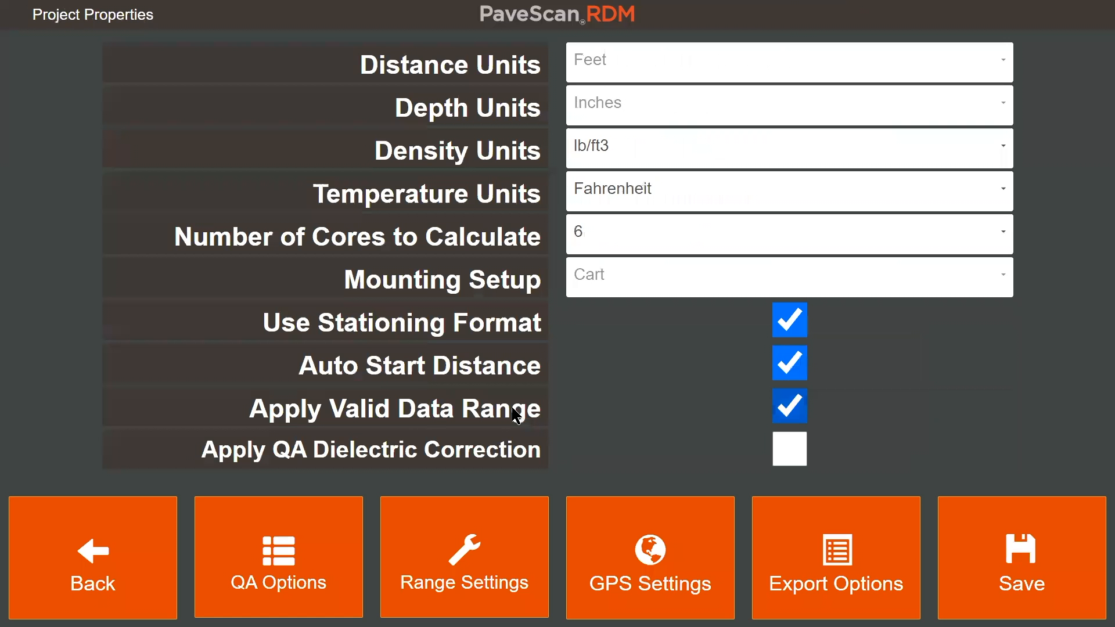
{"action": "left_click", "coordinate": [798, 414]}
{"action": "left_click", "coordinate": [797, 415]}
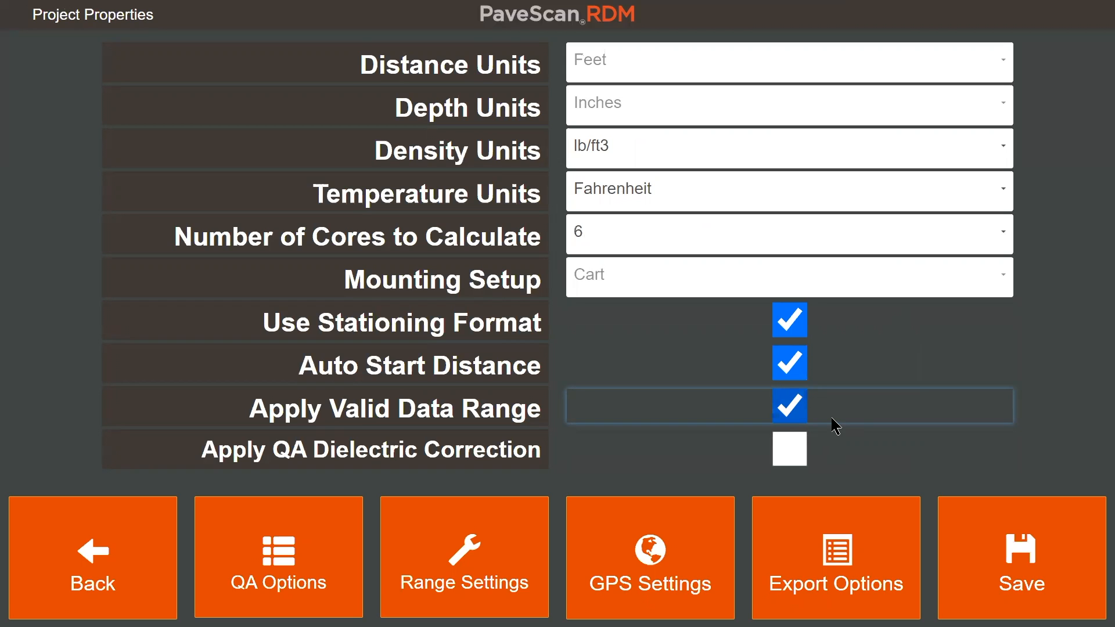
{"action": "left_click", "coordinate": [418, 517]}
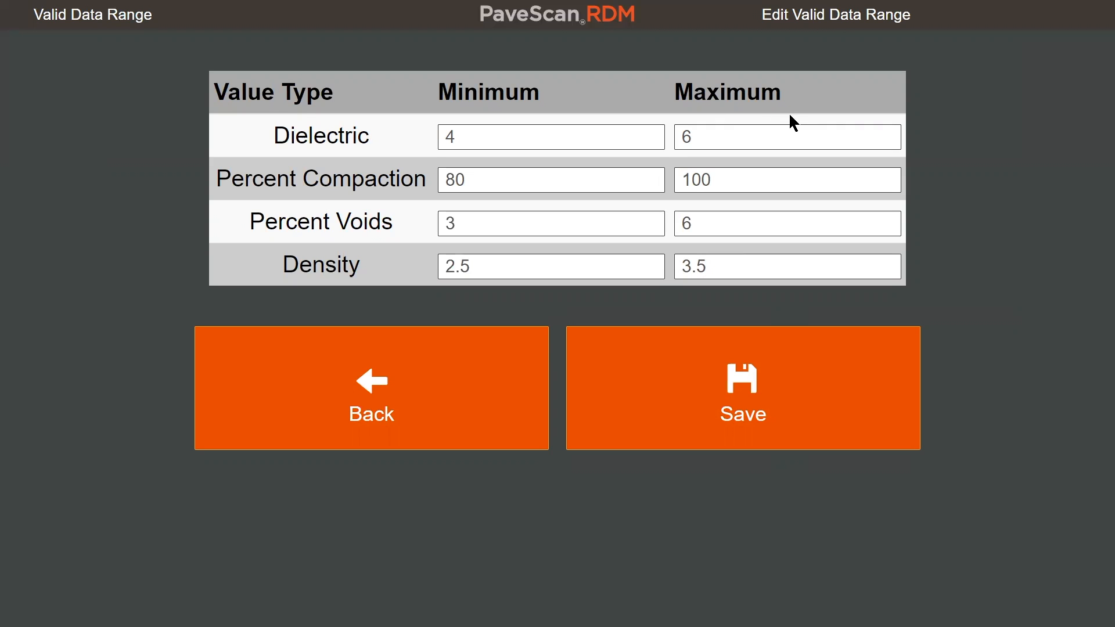
{"action": "left_click", "coordinate": [344, 431]}
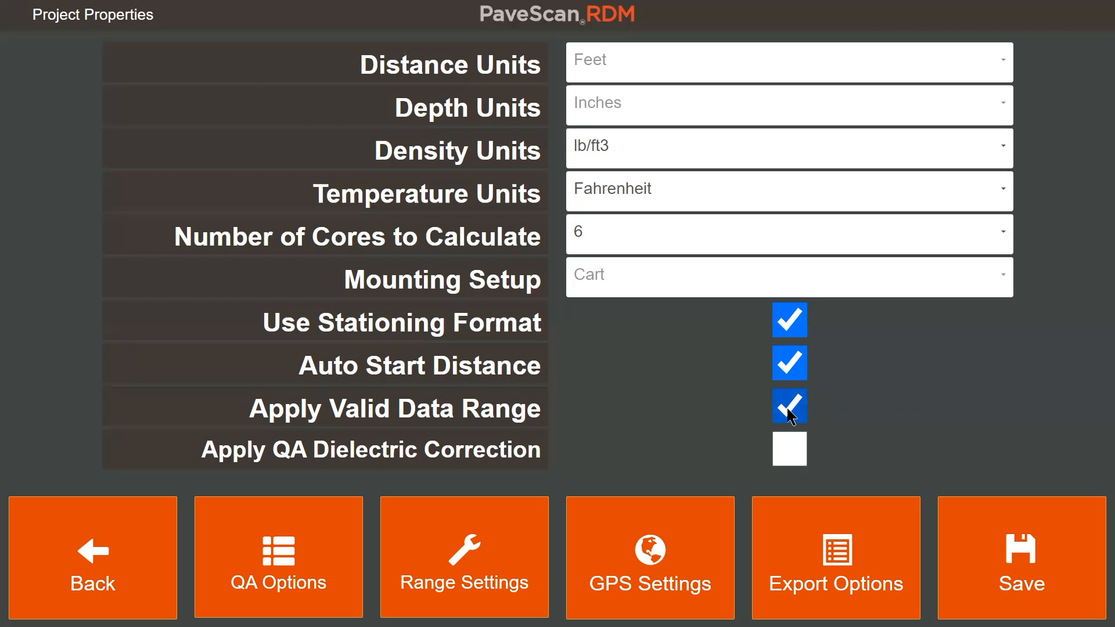
Save the project properties with Apply Valid Data Range enabled and return to the playback file selection.
{"action": "left_click", "coordinate": [1052, 525]}
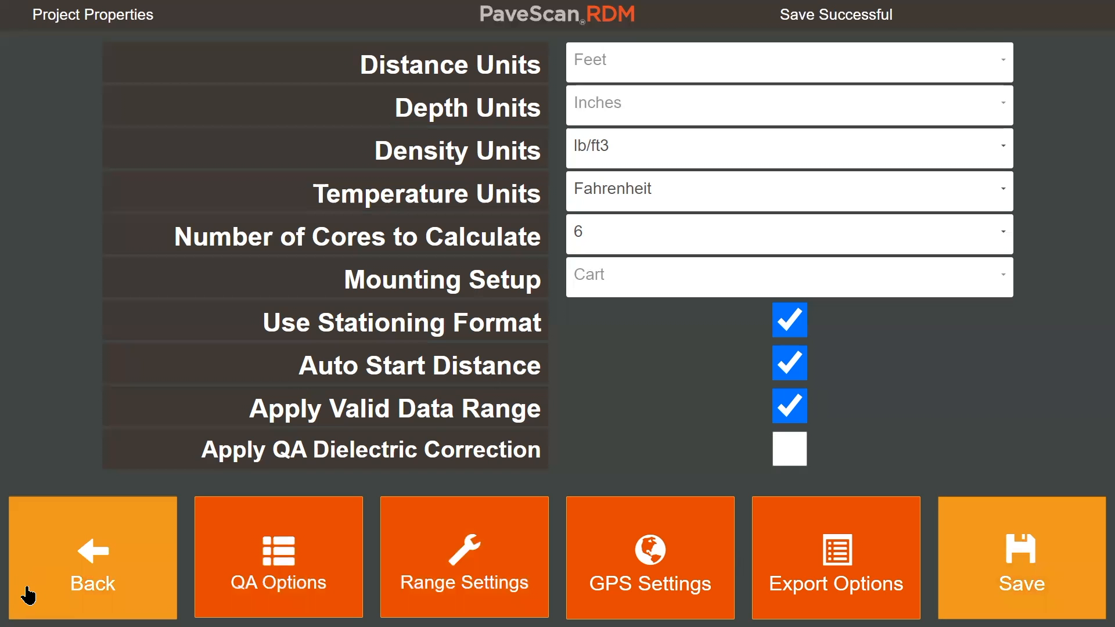
{"action": "left_click", "coordinate": [63, 582]}
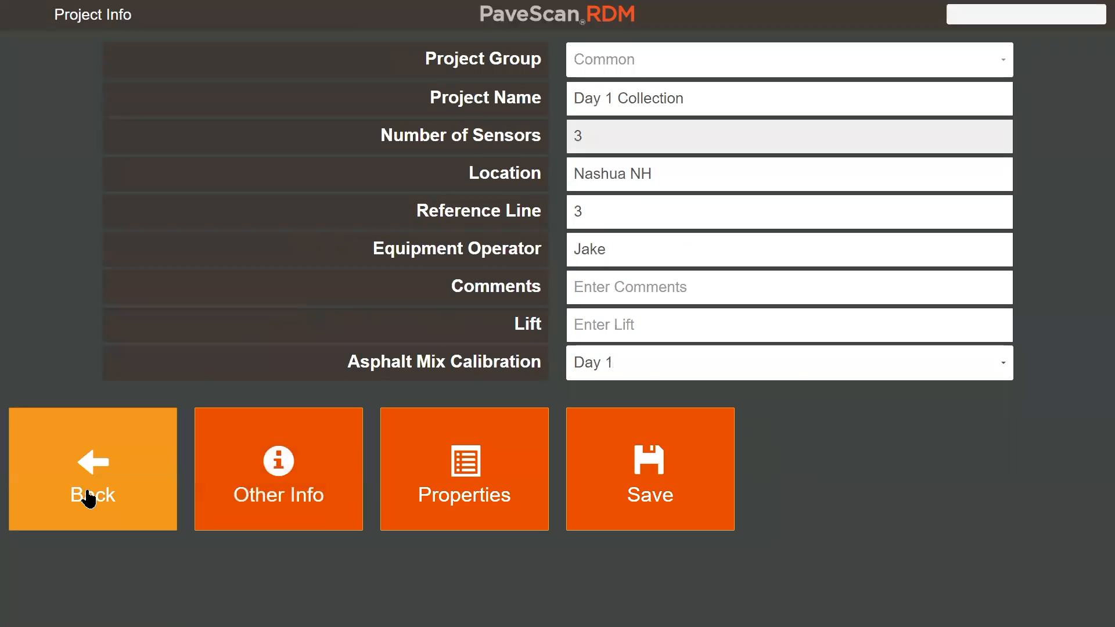
{"action": "left_click", "coordinate": [87, 497]}
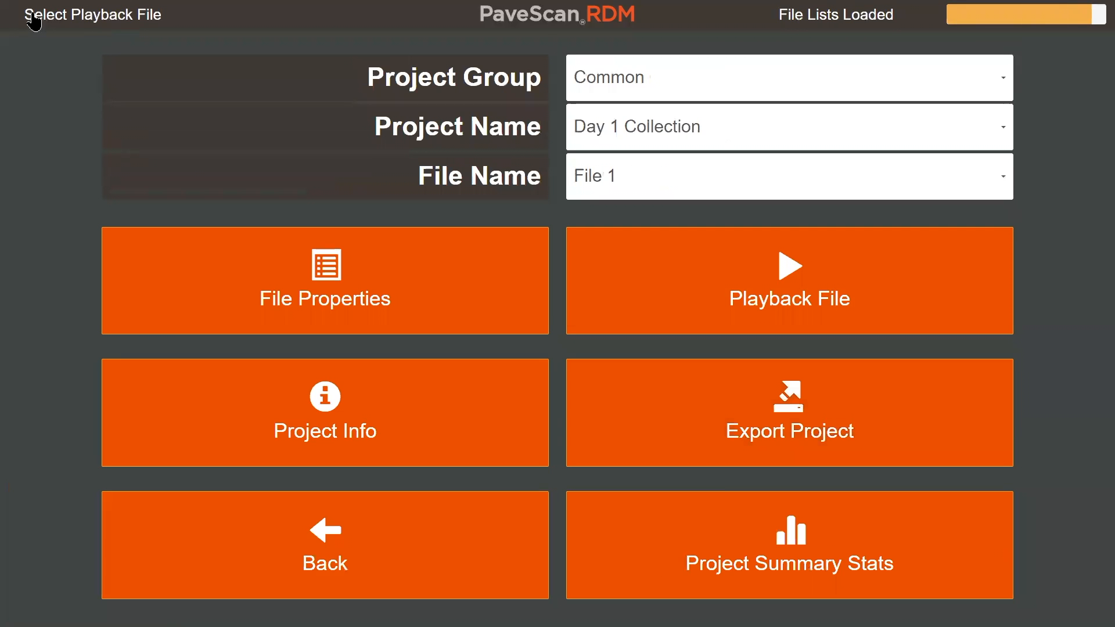
Play back File 1 and examine how the valid data range affects its heatmap and linechart along the distance.
{"action": "left_click", "coordinate": [690, 185]}
{"action": "left_click", "coordinate": [612, 220]}
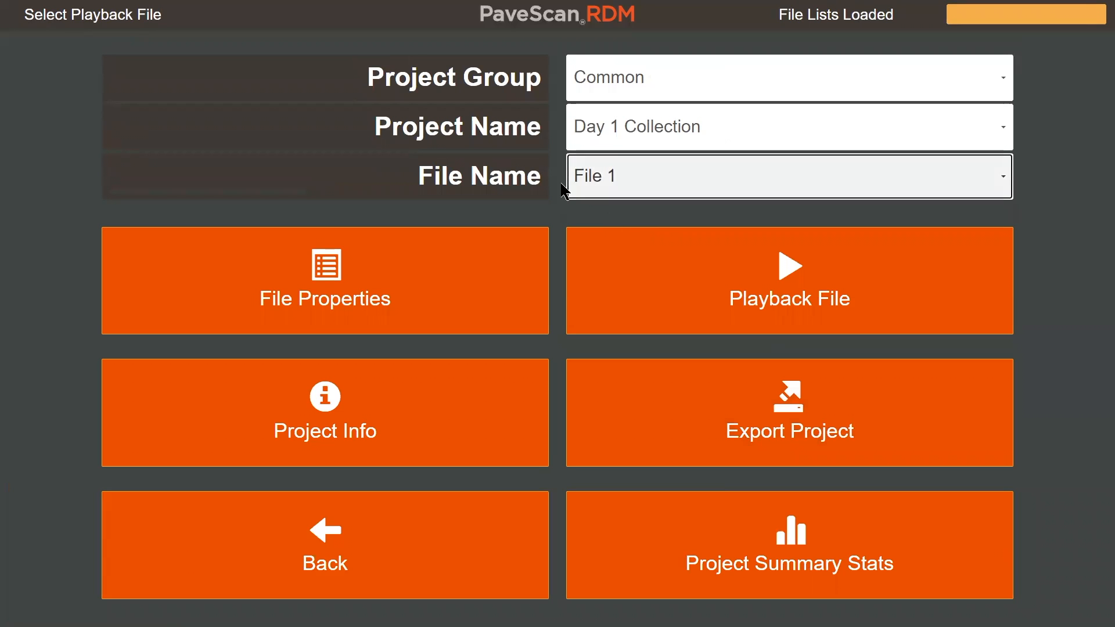
{"action": "left_click", "coordinate": [672, 287]}
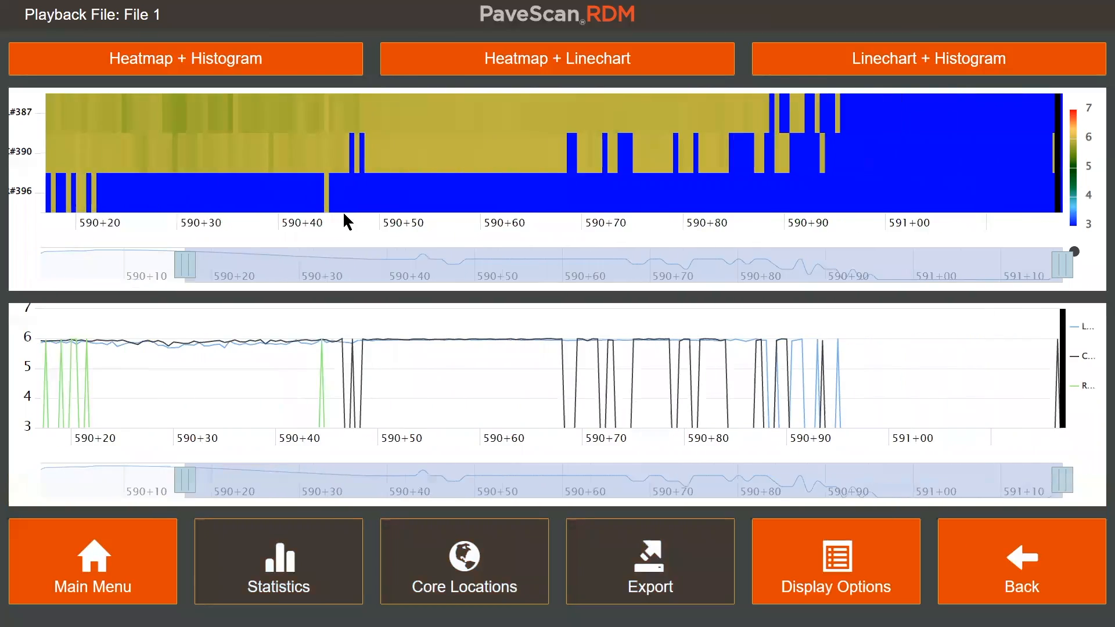
{"action": "left_click_drag", "start_coordinate": [854, 267], "coordinate": [313, 260]}
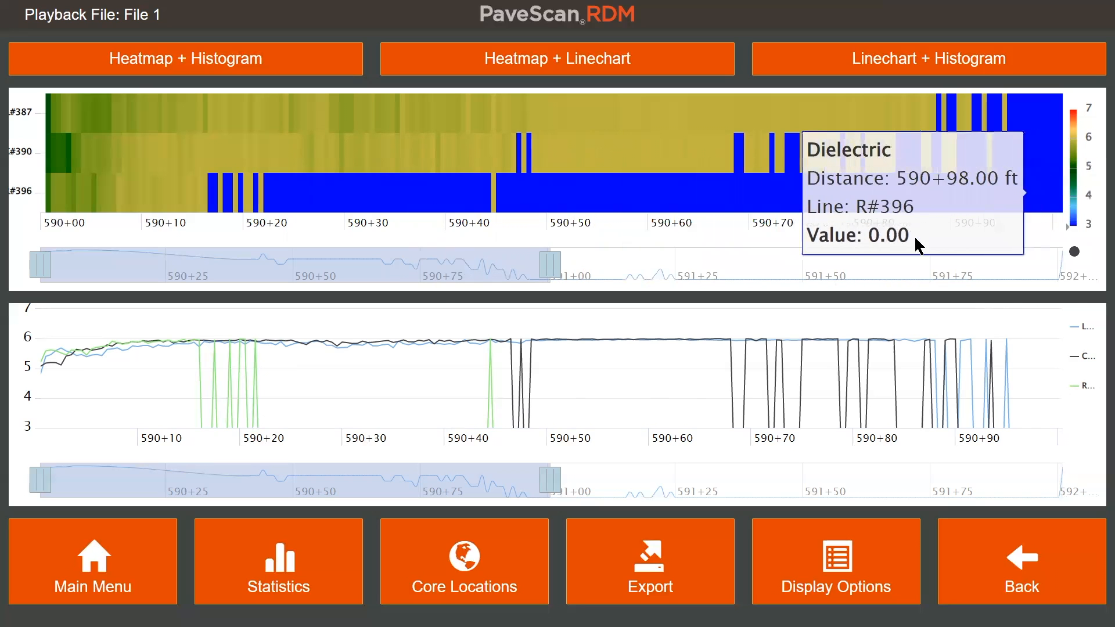
{"action": "left_click_drag", "start_coordinate": [368, 263], "coordinate": [695, 271]}
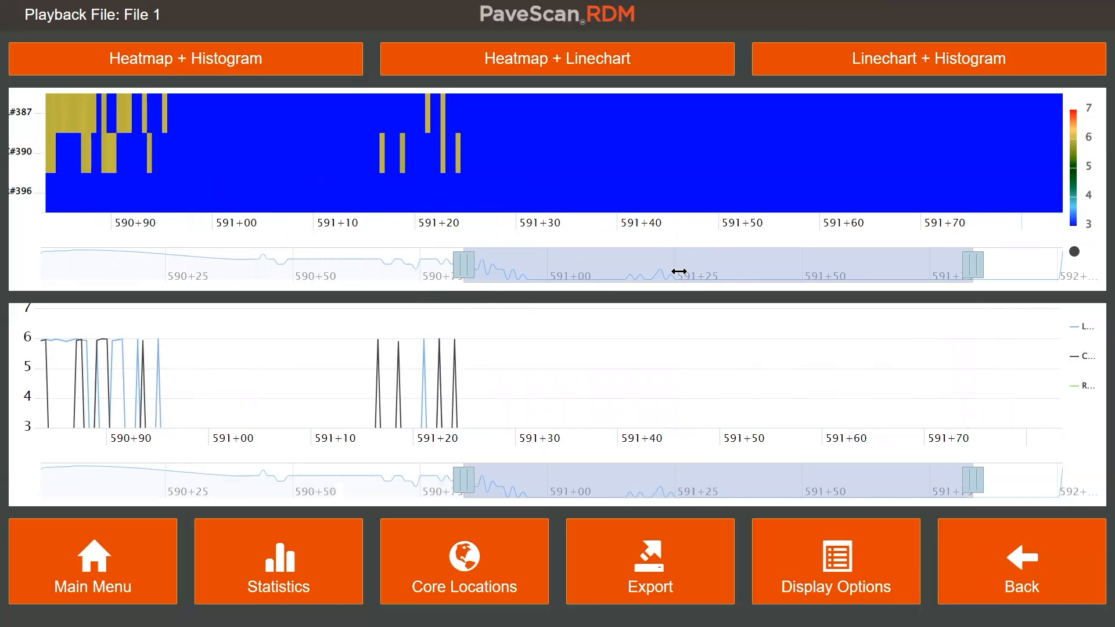
{"action": "mouse_move", "coordinate": [605, 216]}
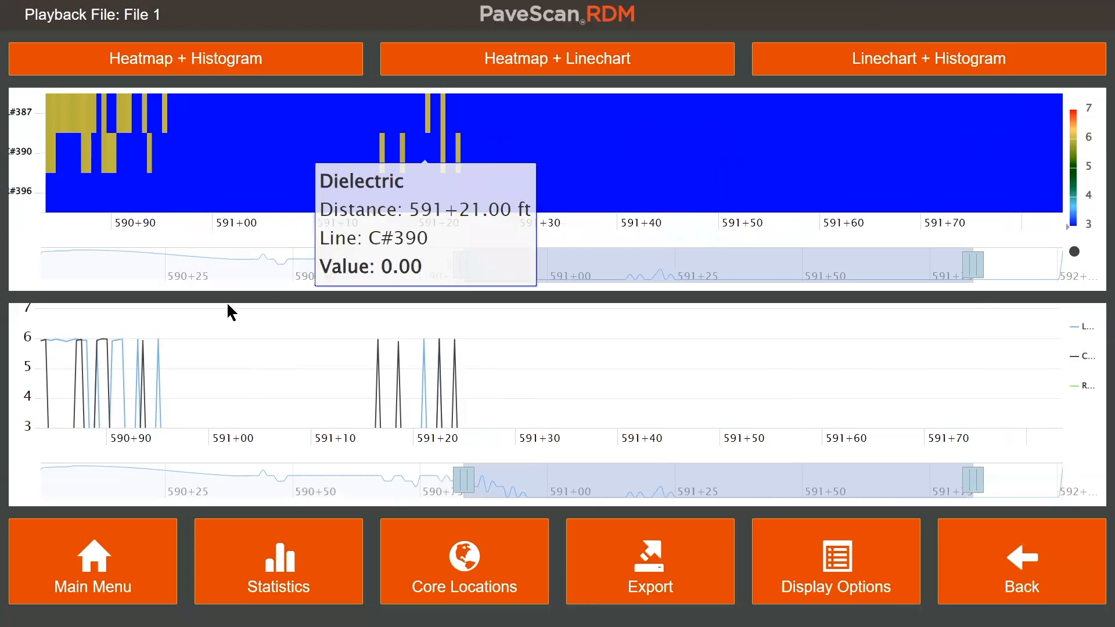
Disable Apply Valid Data Range in the Day 1 Collection project properties and save the change.
{"action": "left_click", "coordinate": [1079, 592]}
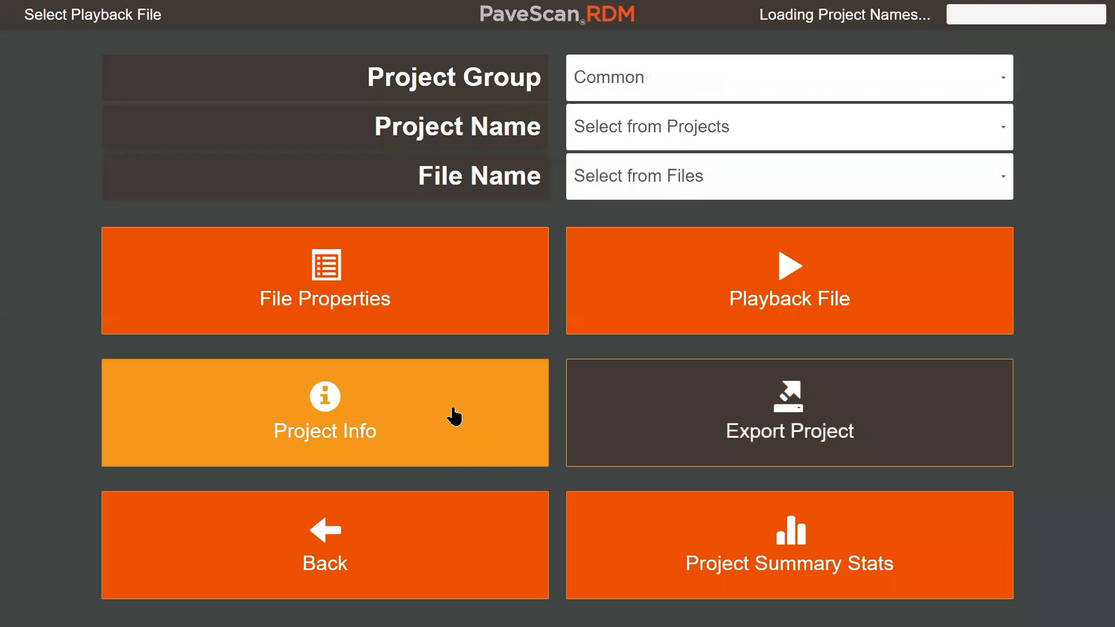
{"action": "left_click", "coordinate": [461, 418]}
{"action": "left_click", "coordinate": [566, 351]}
{"action": "left_click", "coordinate": [468, 419]}
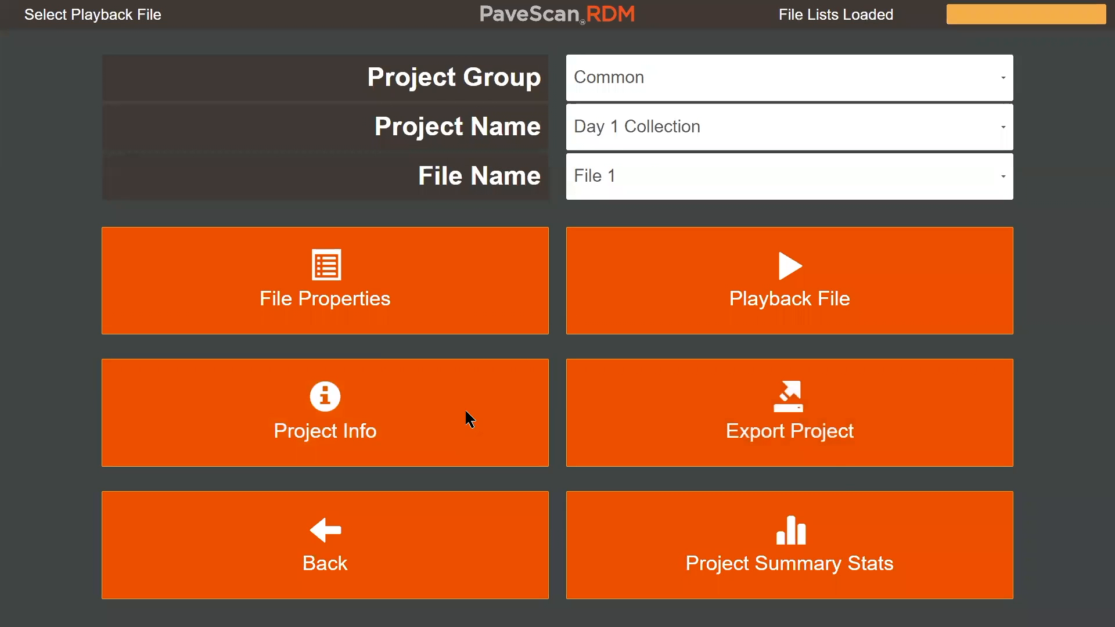
{"action": "left_click", "coordinate": [462, 459]}
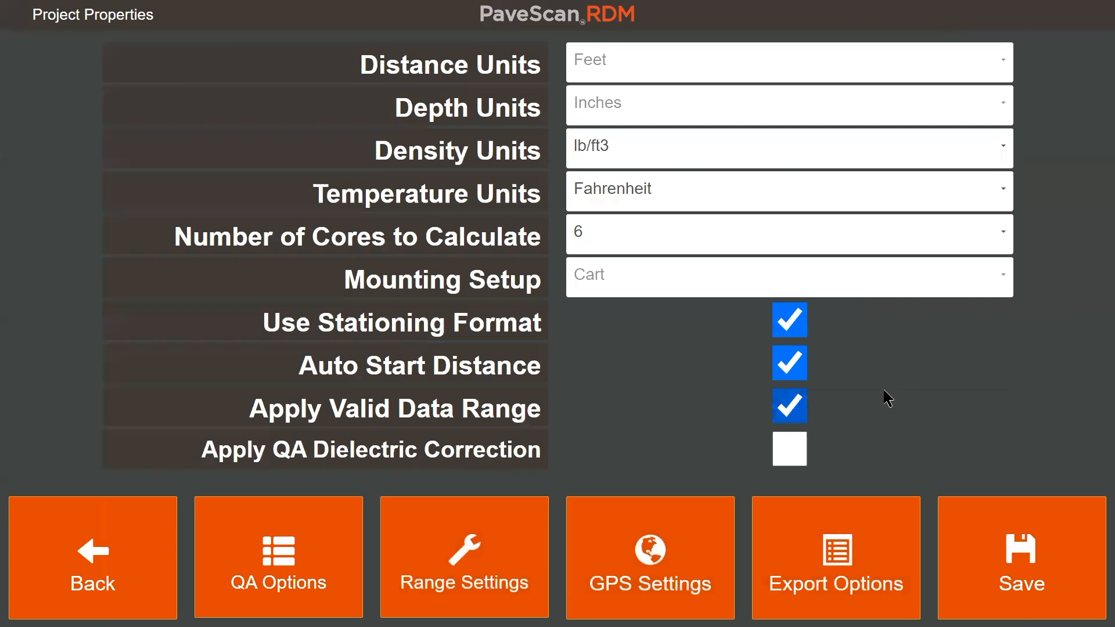
{"action": "left_click", "coordinate": [791, 408]}
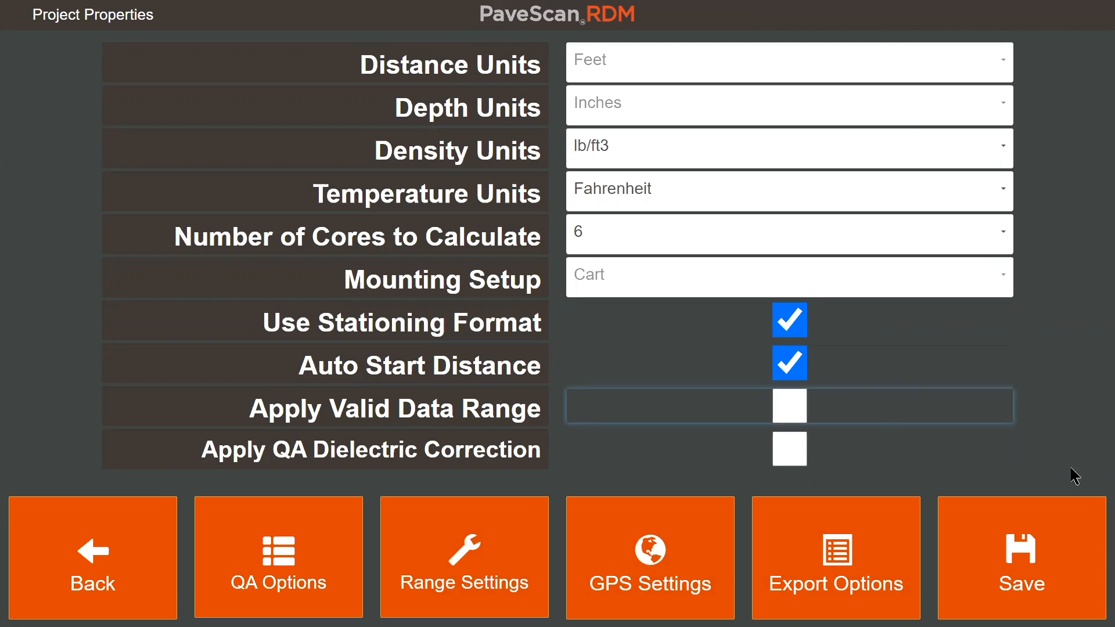
{"action": "left_click", "coordinate": [1001, 558]}
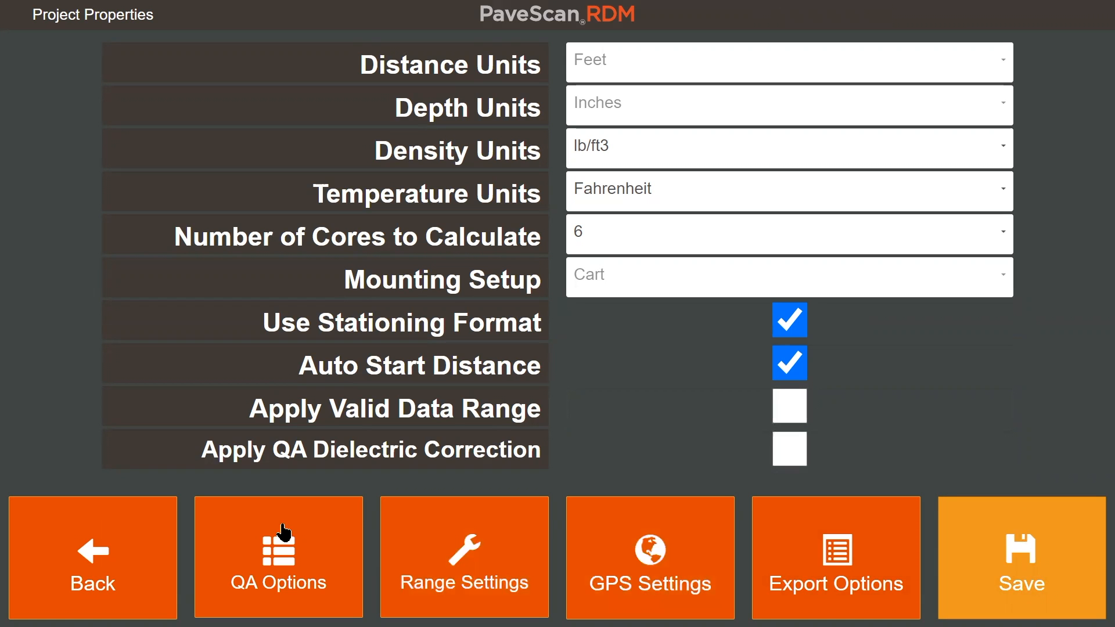
Play back File 1 again with the valid data range turned off.
{"action": "left_click", "coordinate": [102, 531]}
{"action": "left_click", "coordinate": [86, 514]}
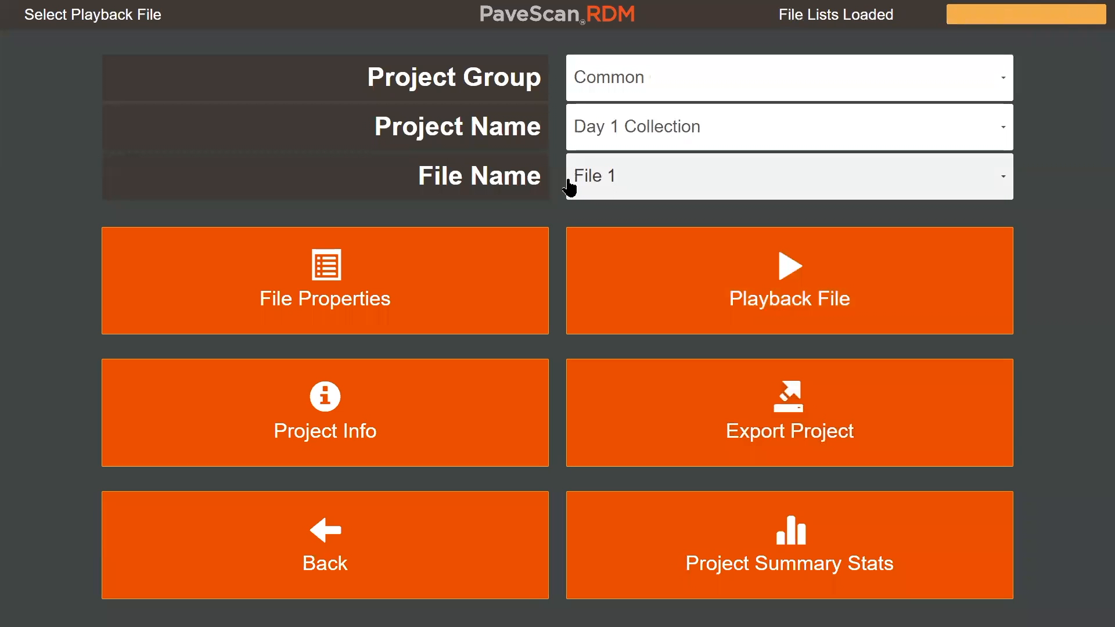
{"action": "left_click", "coordinate": [689, 309]}
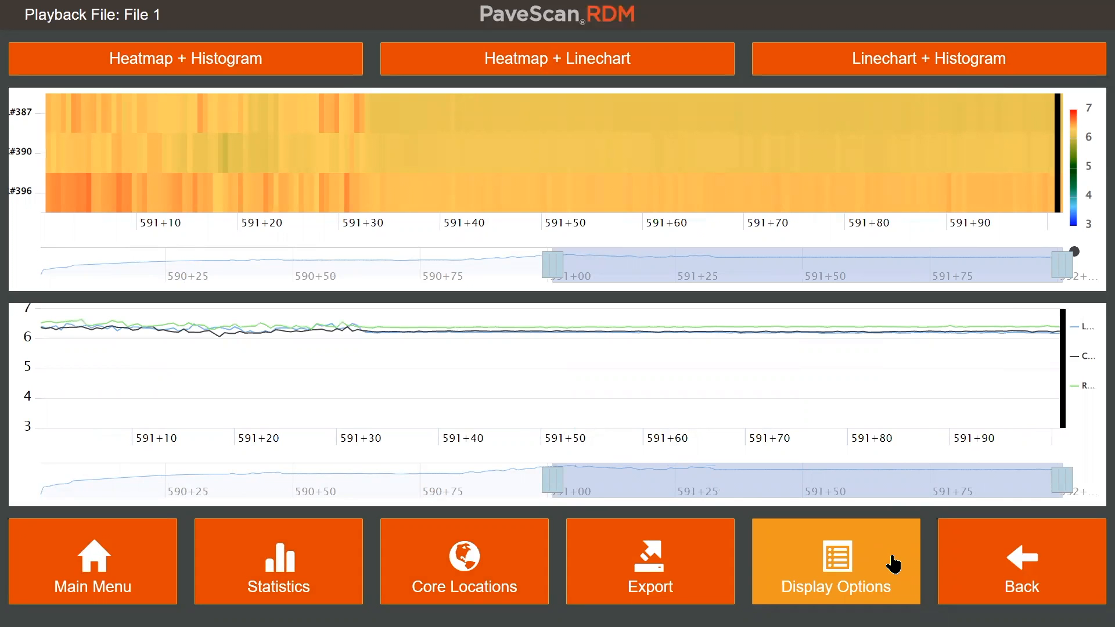
Review the playback display options, including the available measurement types, and leave them without changes.
{"action": "left_click", "coordinate": [824, 563]}
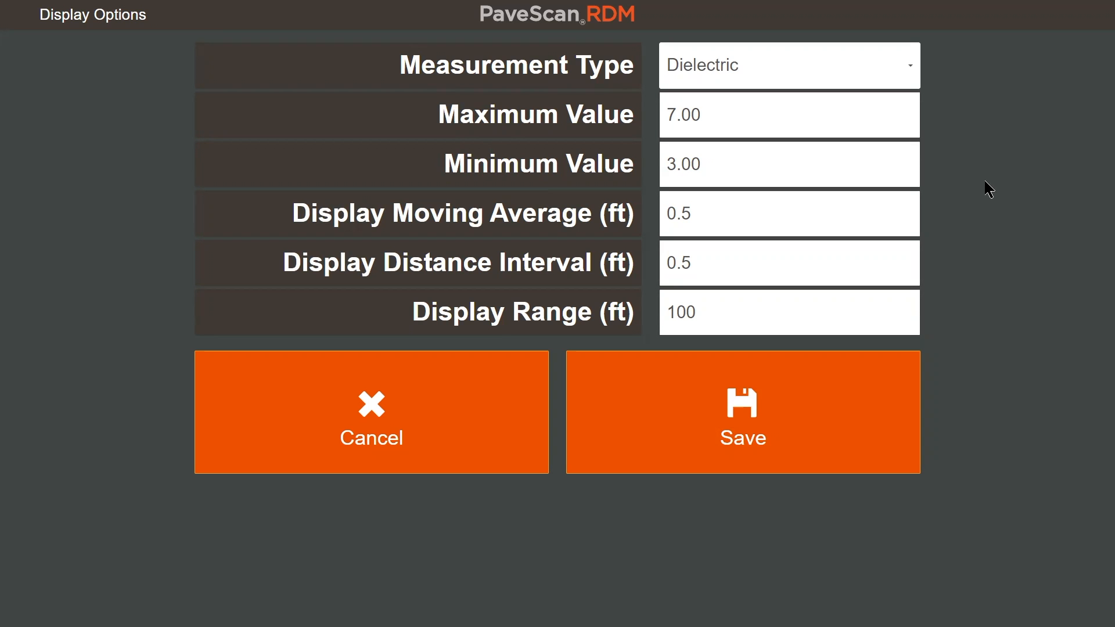
{"action": "left_click", "coordinate": [889, 67]}
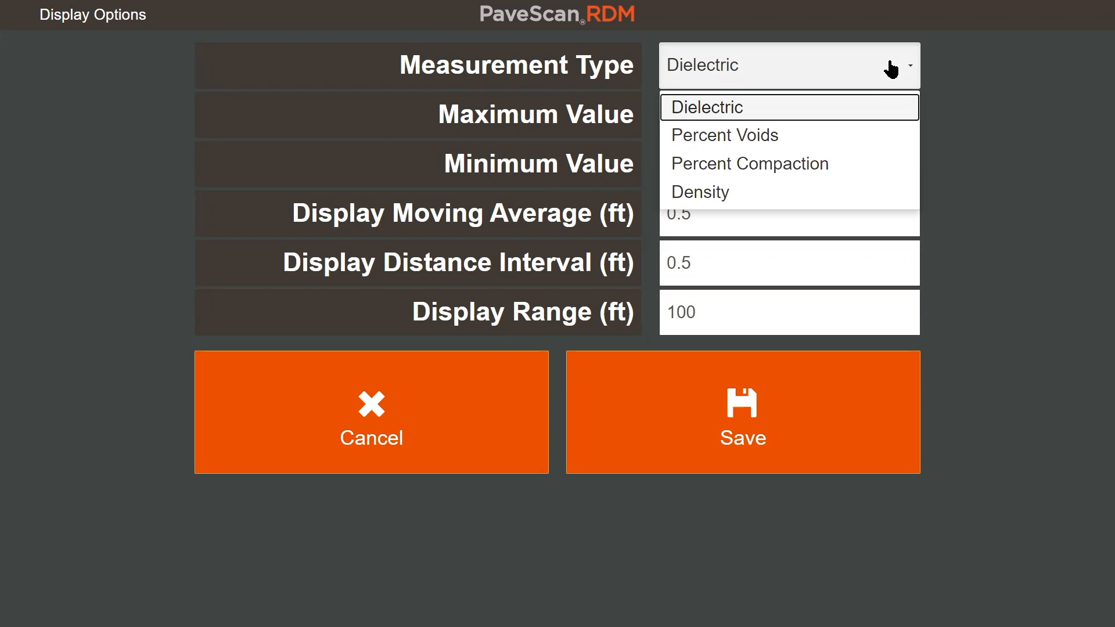
{"action": "left_click", "coordinate": [990, 100]}
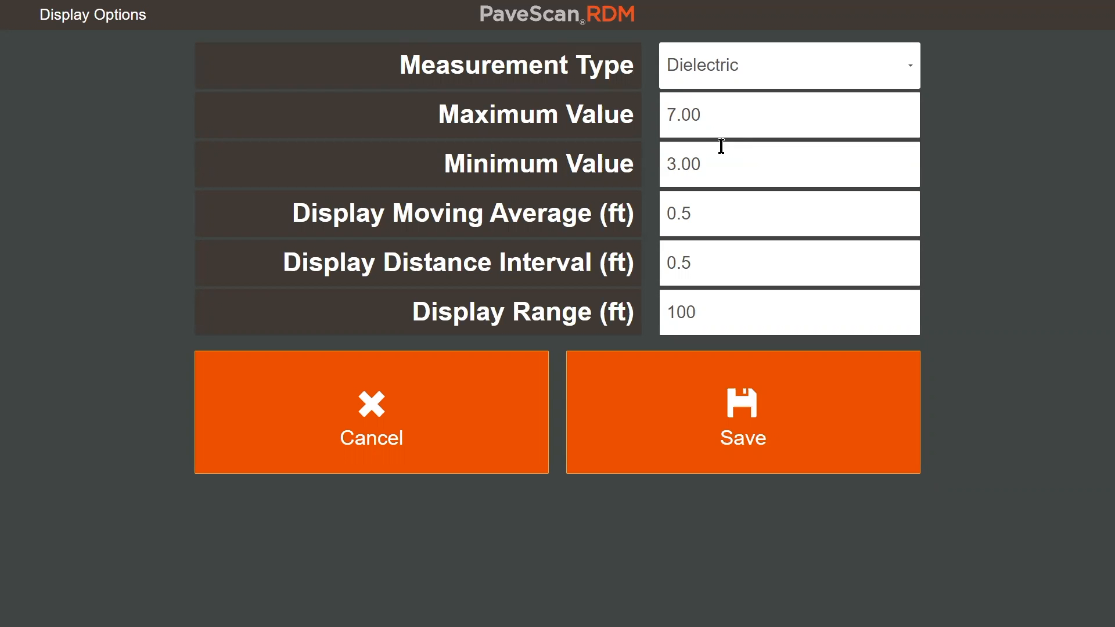
{"action": "left_click", "coordinate": [391, 438]}
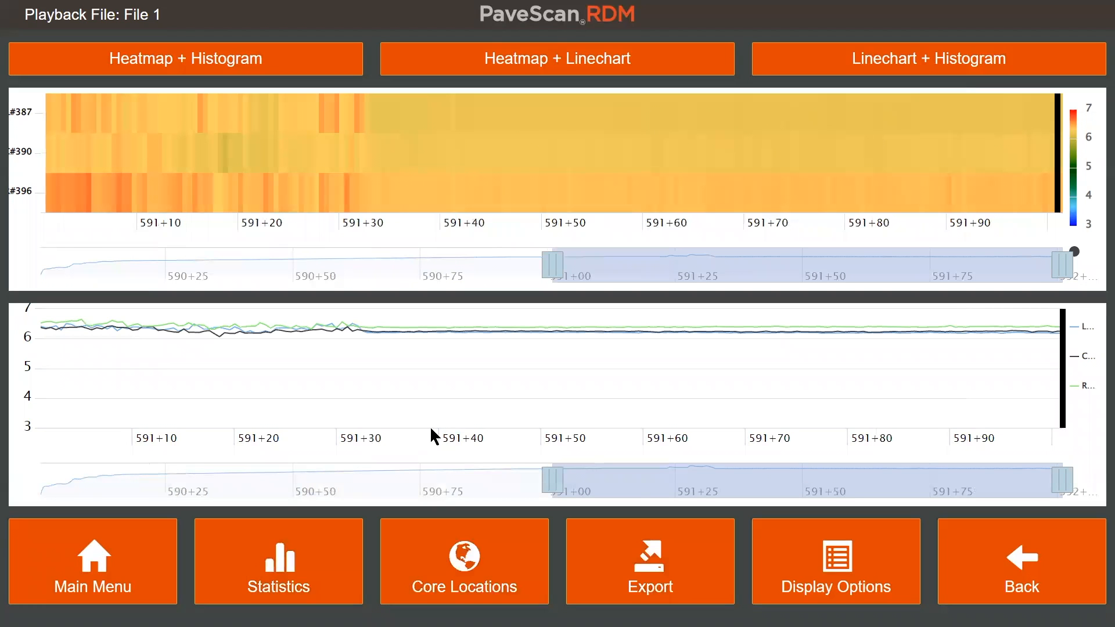
Set the project's valid data range for dielectric to a minimum of 3 and a maximum of 7, and save it.
{"action": "left_click", "coordinate": [1067, 594]}
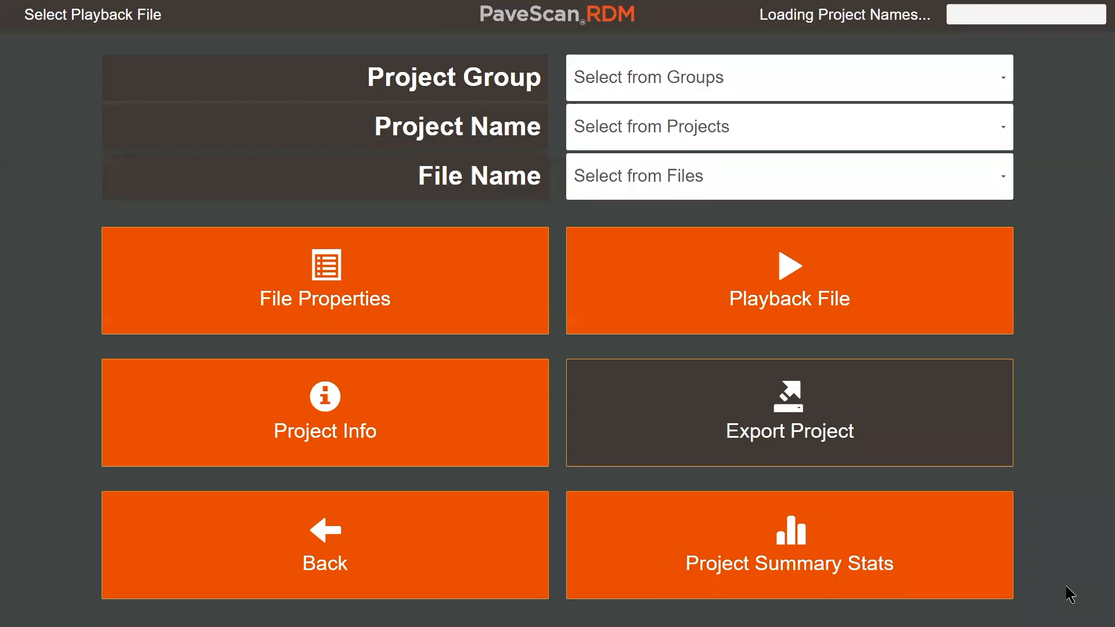
{"action": "left_click", "coordinate": [366, 386]}
{"action": "left_click", "coordinate": [443, 453]}
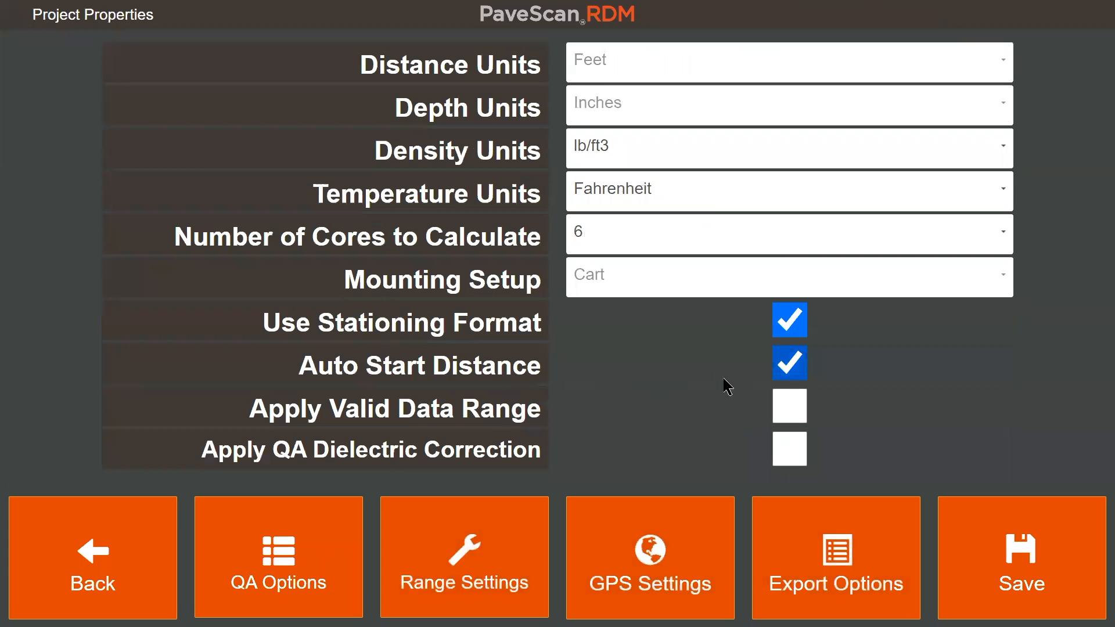
{"action": "left_click", "coordinate": [407, 512]}
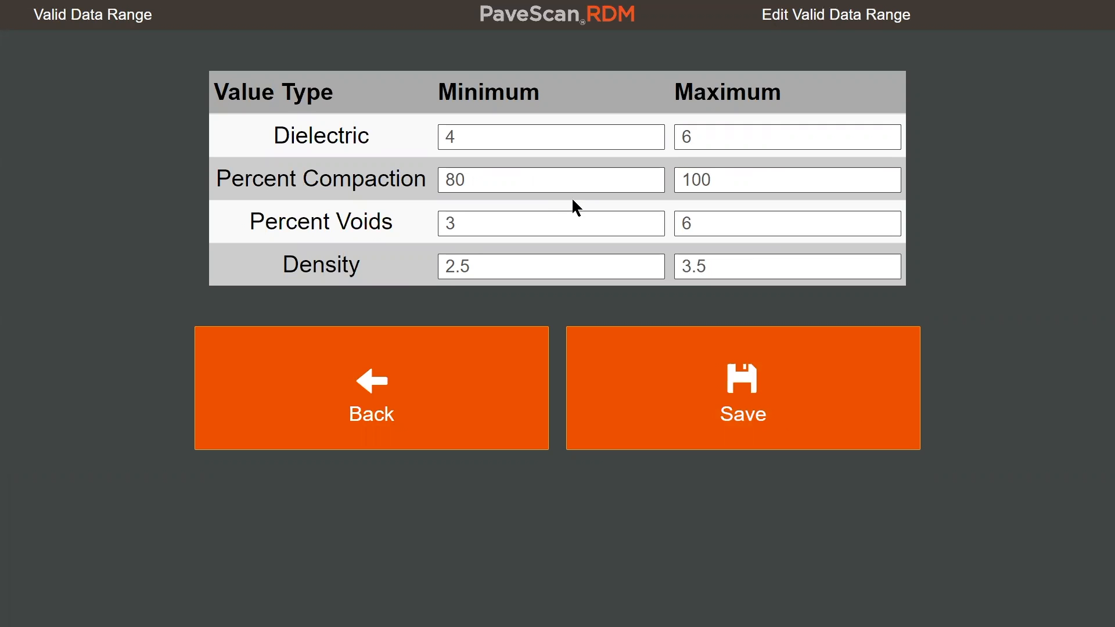
{"action": "left_click", "coordinate": [473, 135]}
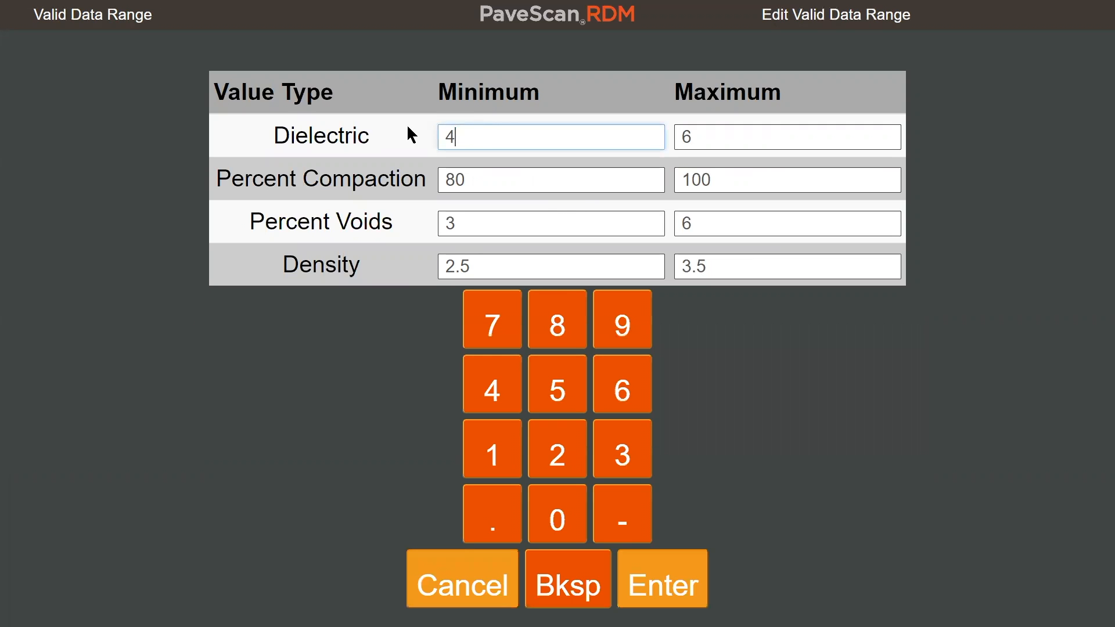
{"action": "type", "text": "3"}
{"action": "left_click", "coordinate": [722, 137]}
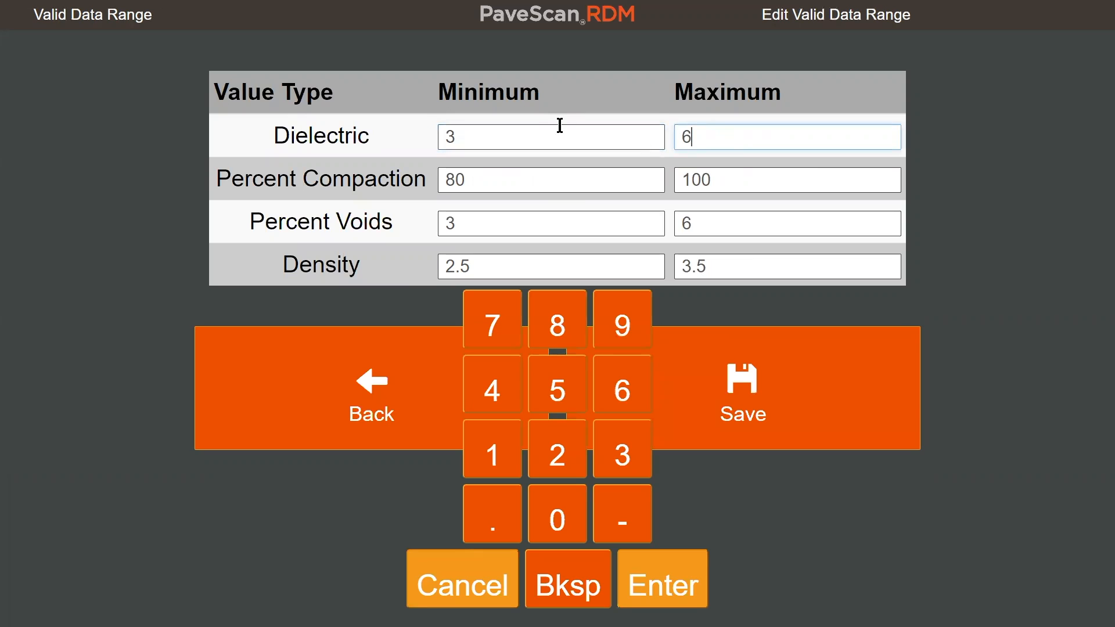
{"action": "type", "text": "7"}
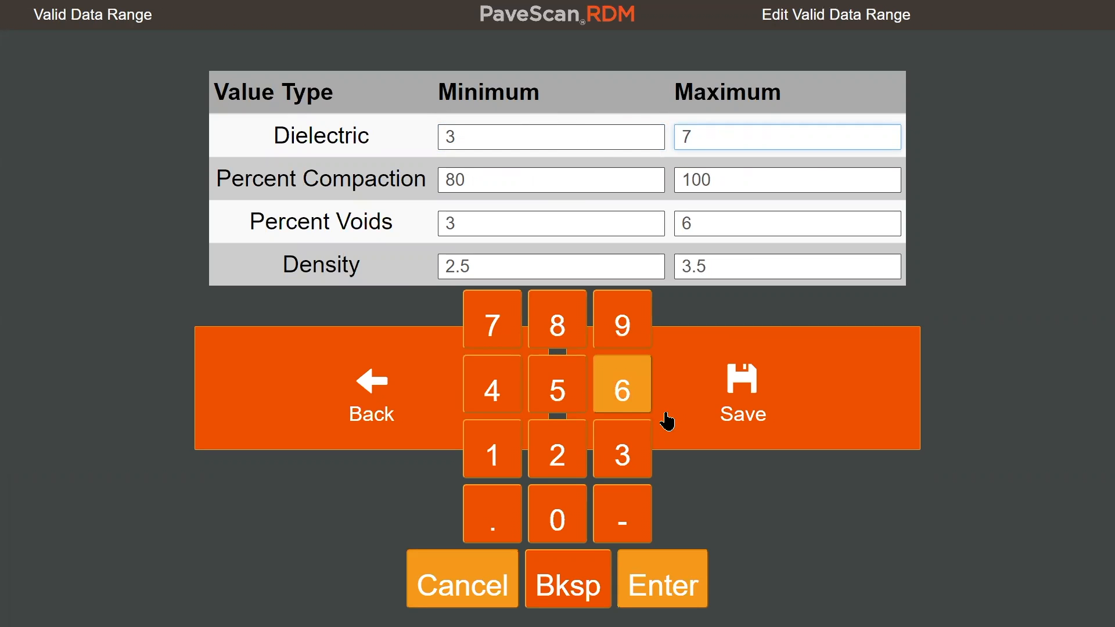
{"action": "left_click", "coordinate": [664, 433]}
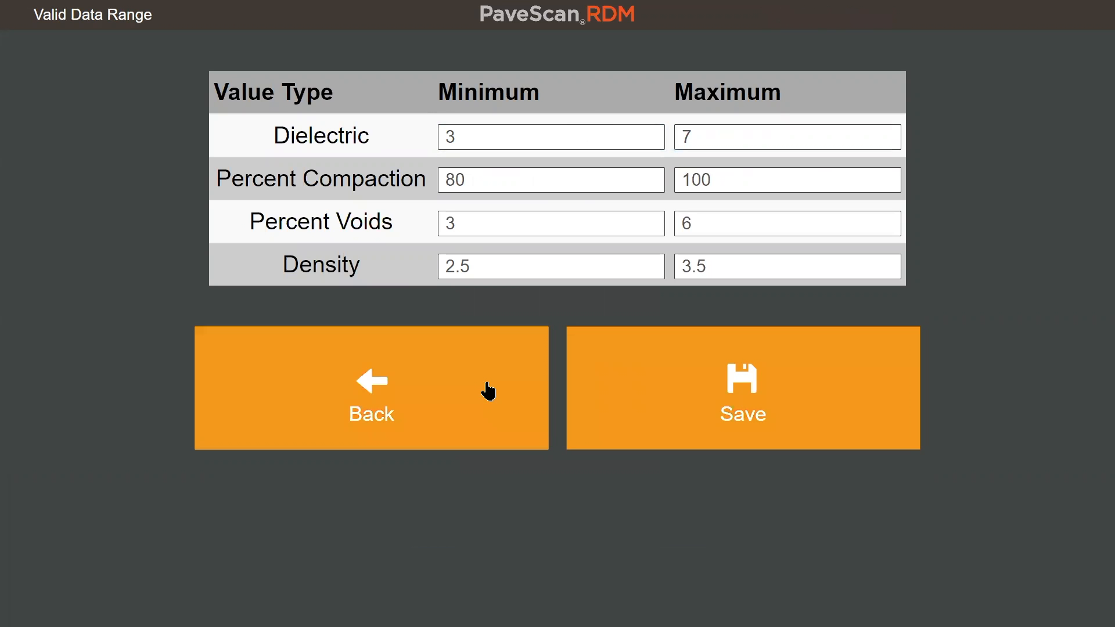
{"action": "left_click", "coordinate": [488, 389]}
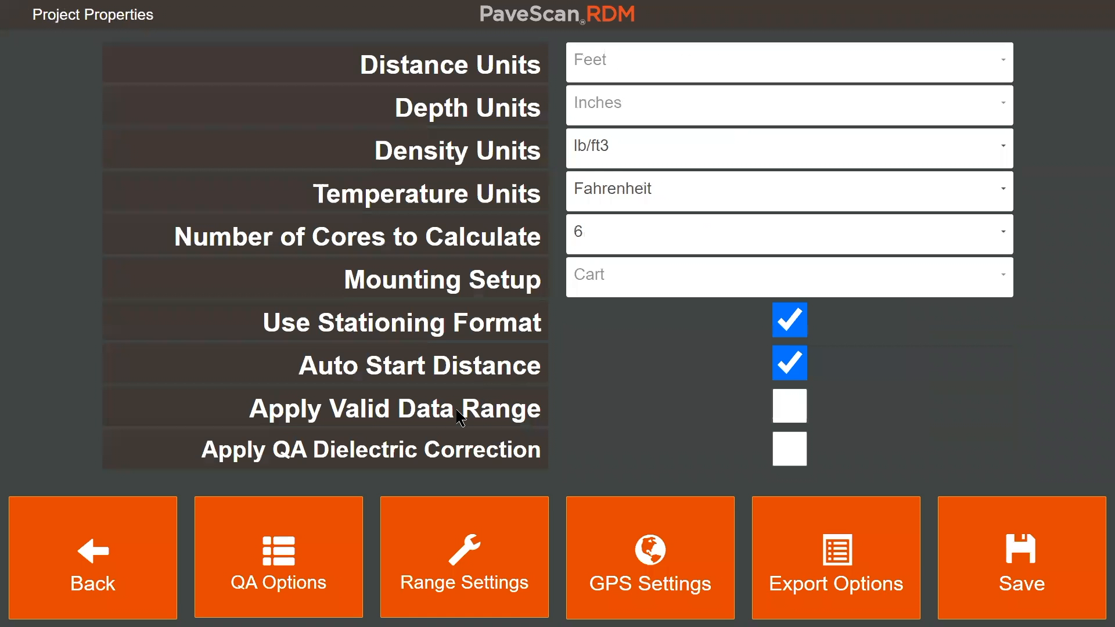
Enable Apply Valid Data Range in the project properties, save the change, and return to the playback file selection.
{"action": "left_click", "coordinate": [803, 413]}
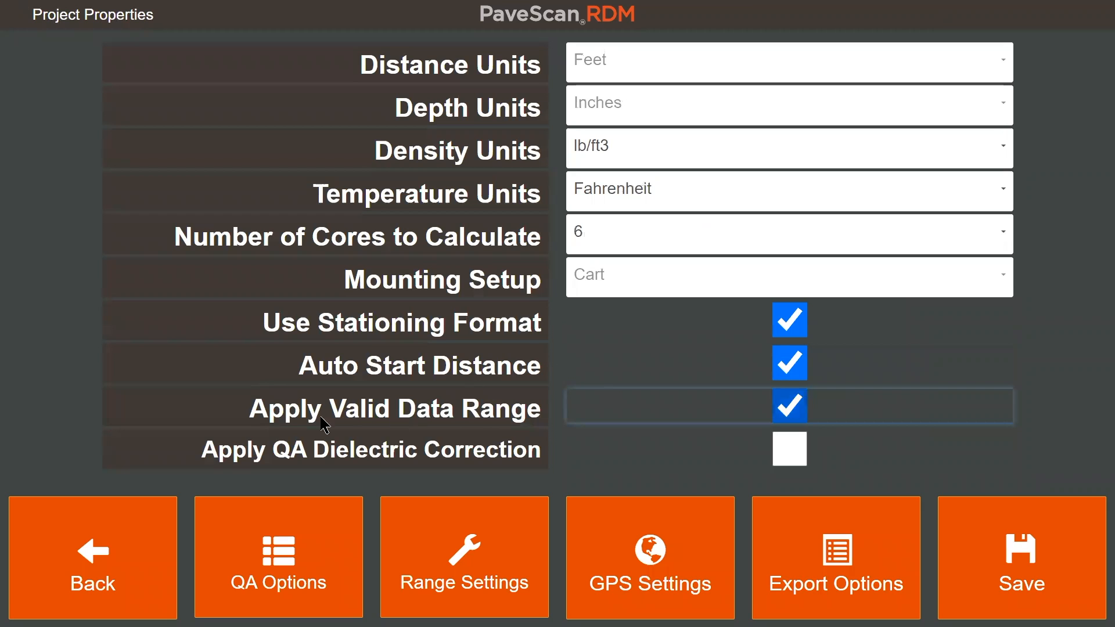
{"action": "left_click", "coordinate": [1042, 590]}
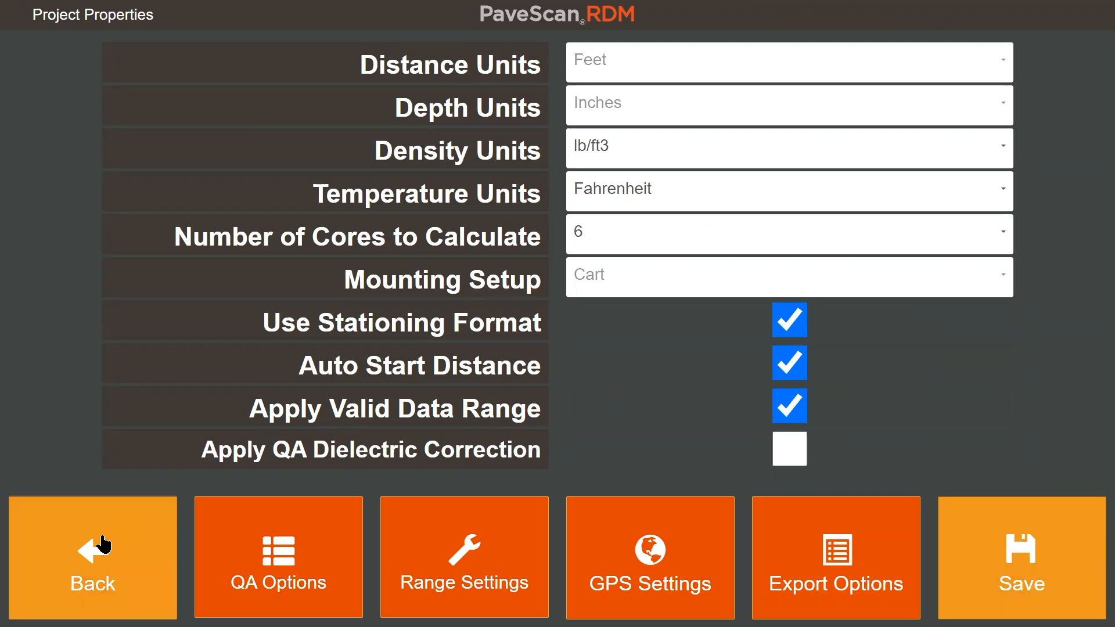
{"action": "left_click", "coordinate": [103, 545]}
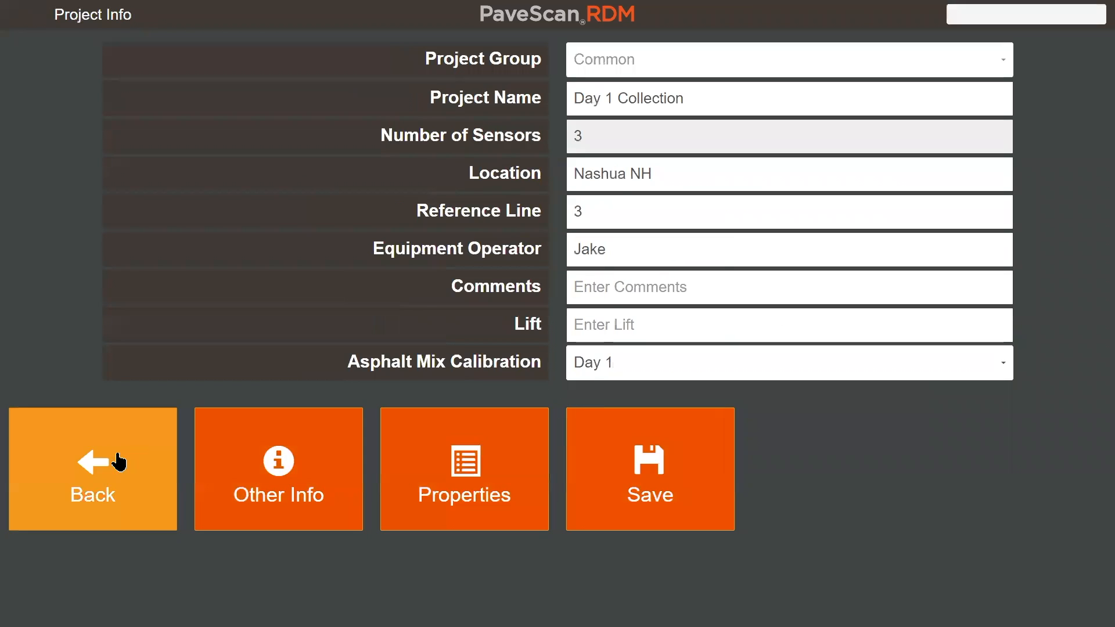
{"action": "left_click", "coordinate": [119, 463]}
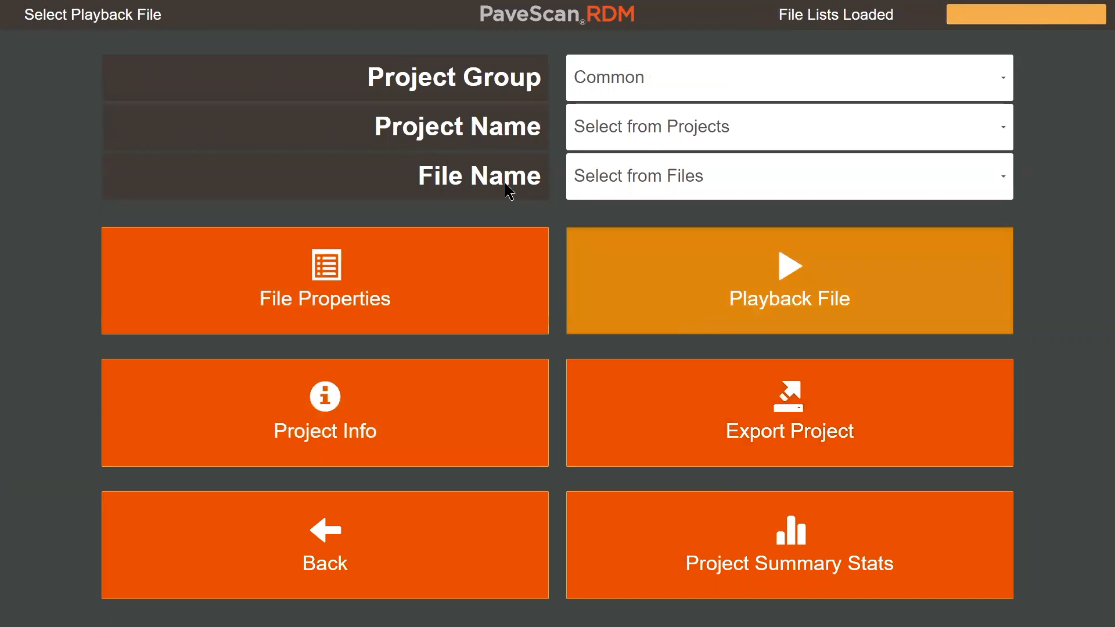
Select the Day 1 Collection project and play back its file with the valid data range applied.
{"action": "left_click", "coordinate": [672, 126]}
{"action": "scroll", "coordinate": [677, 485], "scroll_direction": "down", "scroll_amount": 3}
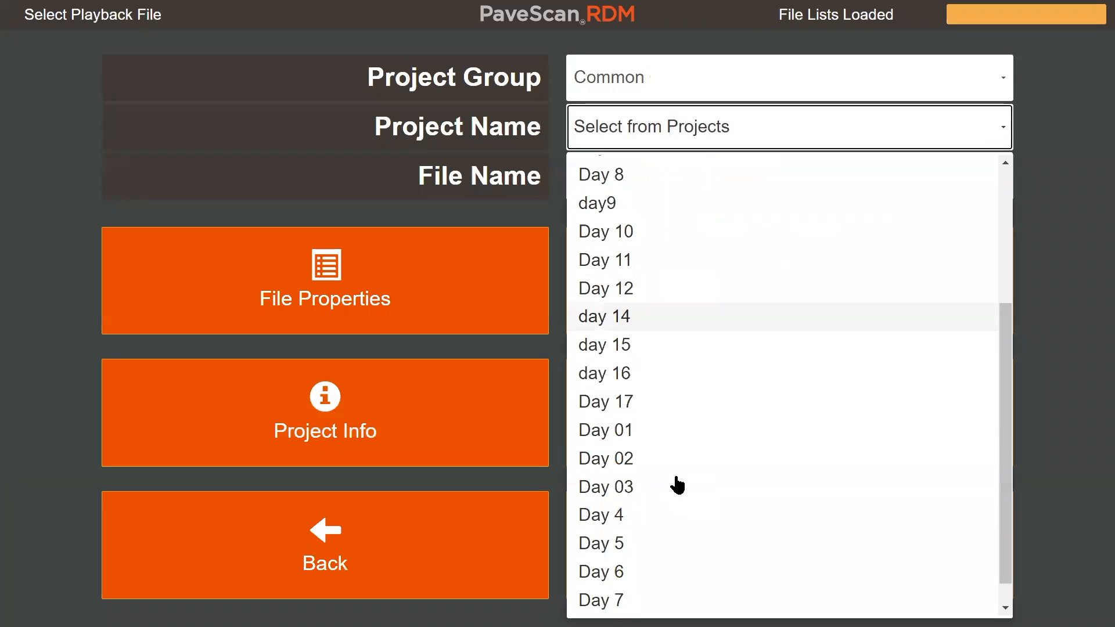
{"action": "scroll", "coordinate": [677, 485], "scroll_direction": "down", "scroll_amount": 1}
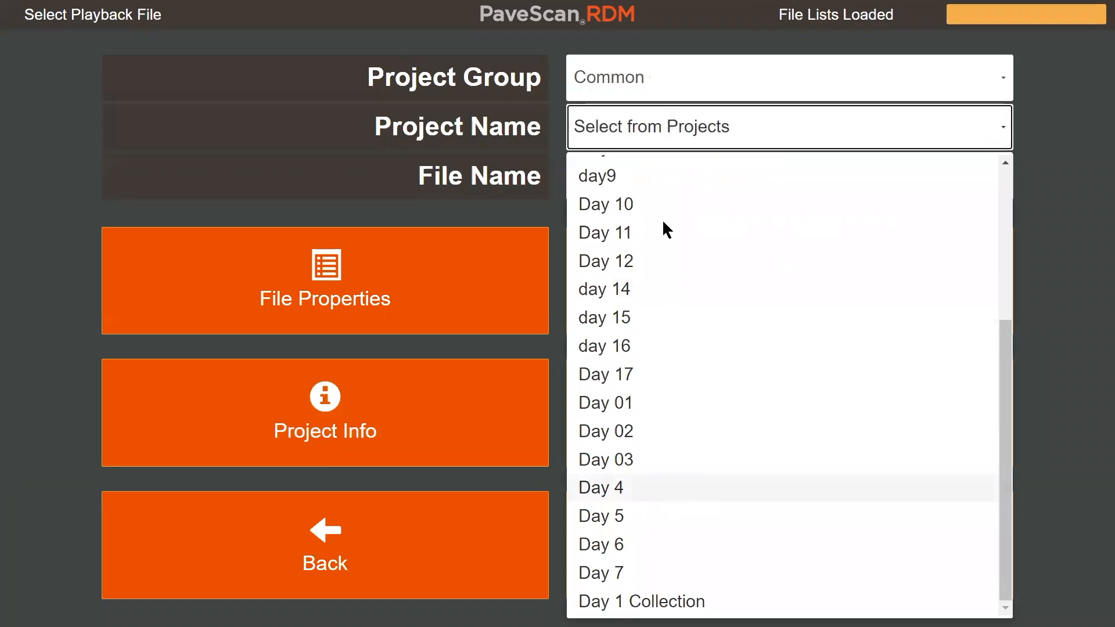
{"action": "left_click", "coordinate": [603, 217]}
{"action": "left_click", "coordinate": [633, 270]}
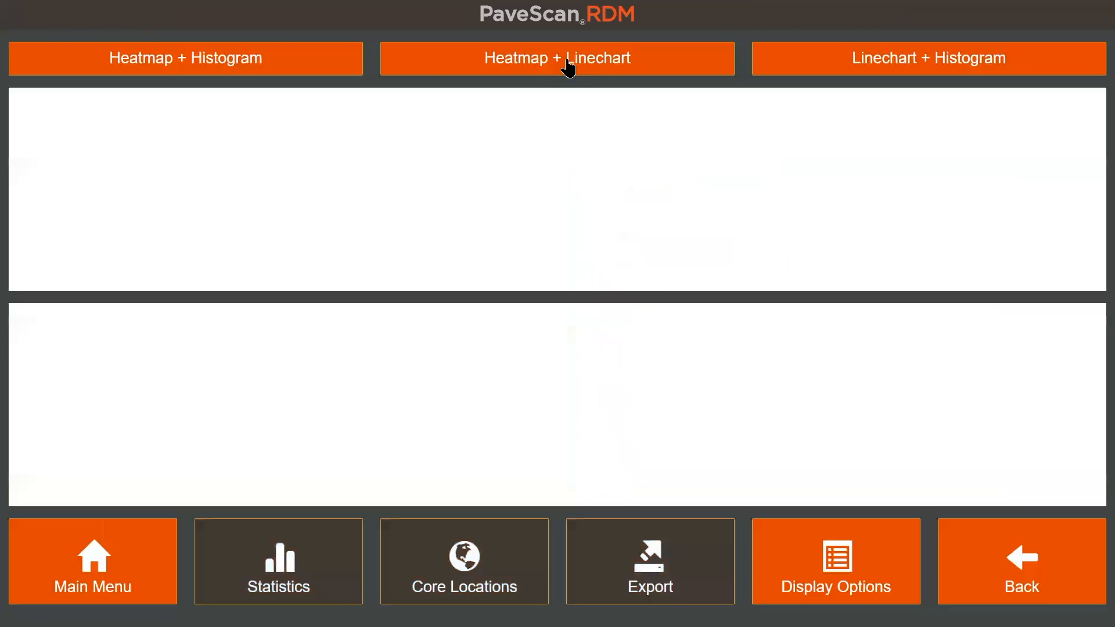